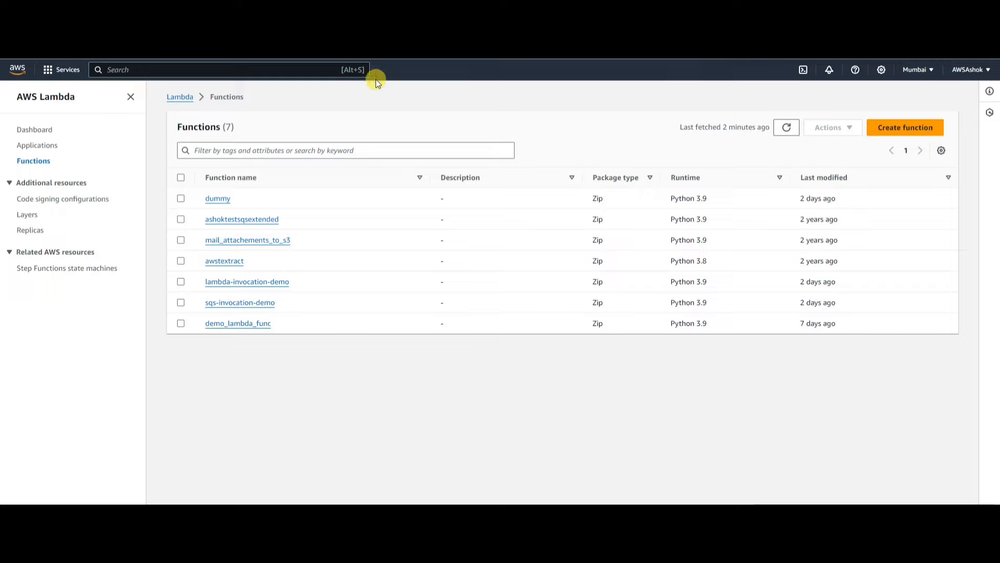
# Step: Open the dummy function and display the triggers in its configuration
pyautogui.click(219, 198)
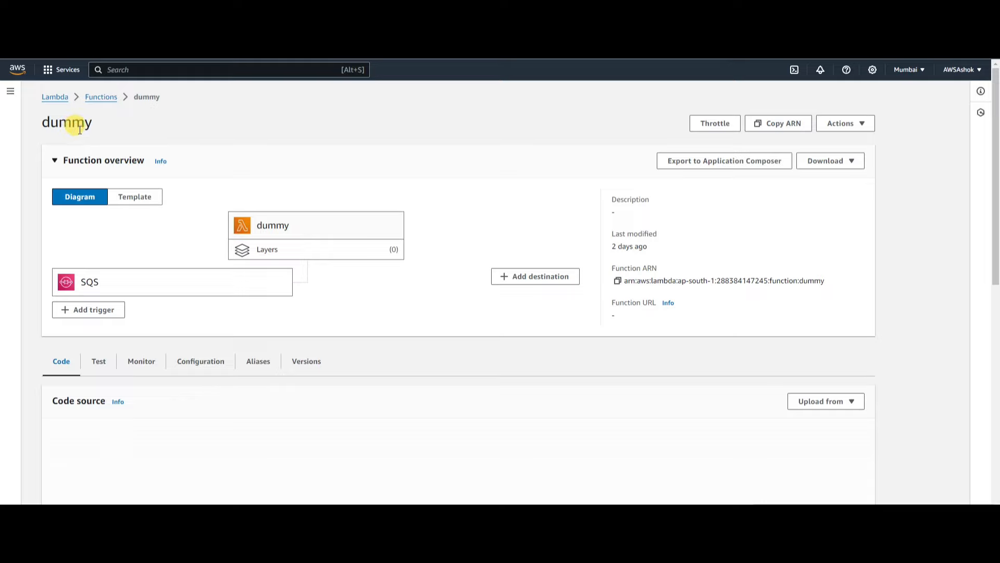
pyautogui.scroll(-2, 174, 319)
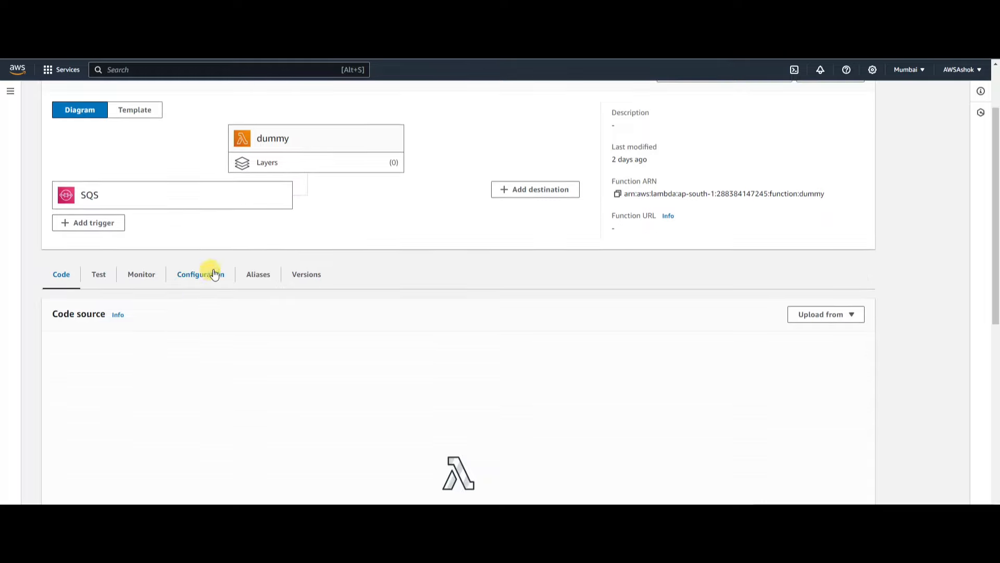
pyautogui.click(206, 275)
pyautogui.scroll(2, 203, 277)
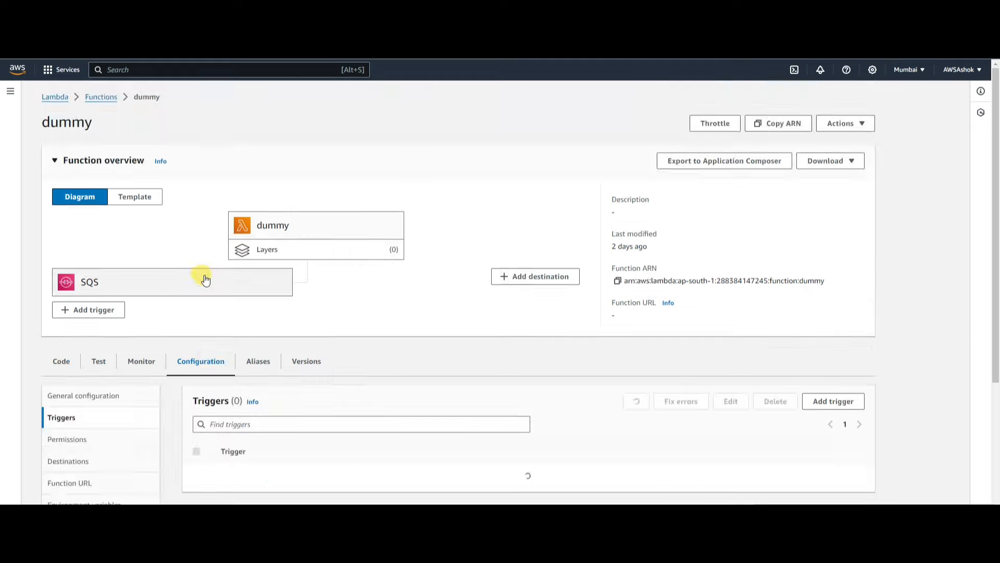
pyautogui.scroll(-4, 168, 243)
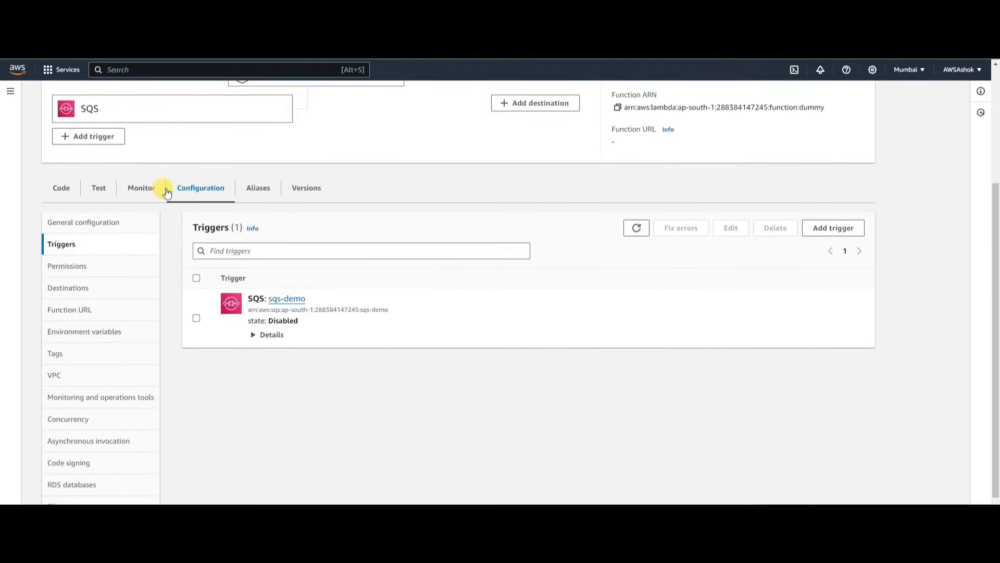
pyautogui.scroll(4, 129, 184)
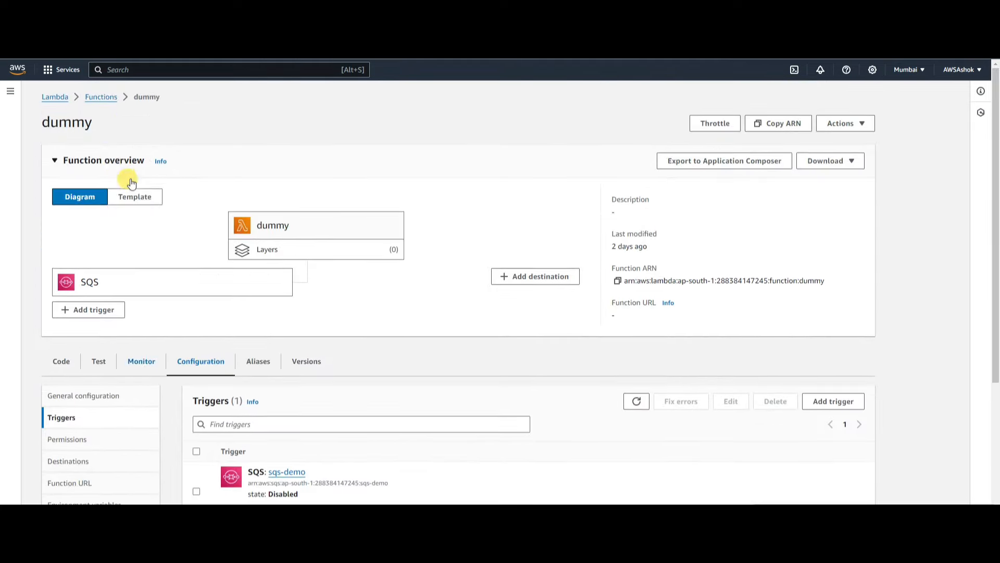
pyautogui.scroll(-4, 152, 161)
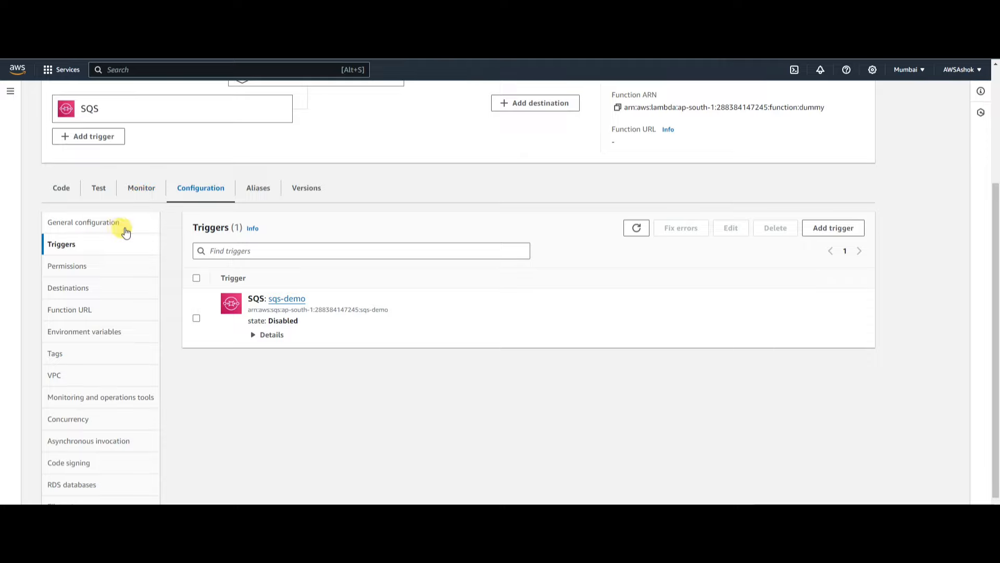
# Step: Open the sqs-demo trigger's edit page to check its SQS queue, and return to the dummy function
pyautogui.click(196, 280)
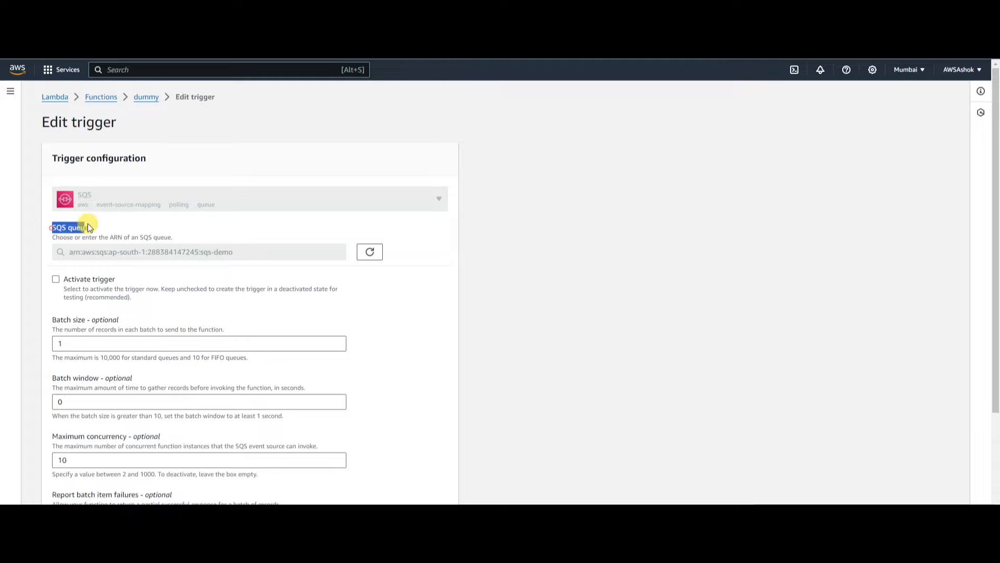
pyautogui.click(104, 229)
pyautogui.click(154, 99)
# Step: Check the timeout in the dummy function's general configuration
pyautogui.scroll(-4, 161, 319)
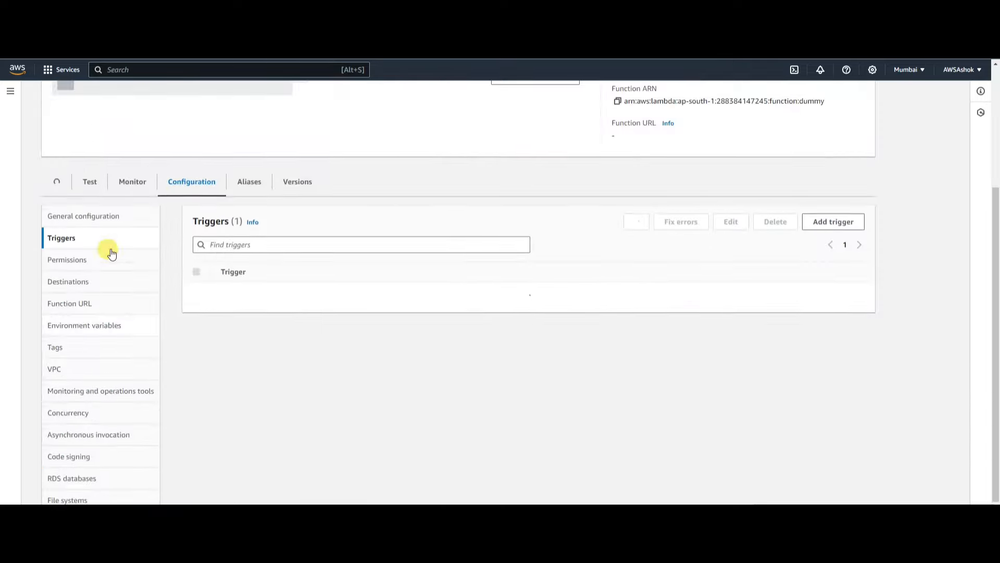
pyautogui.click(102, 218)
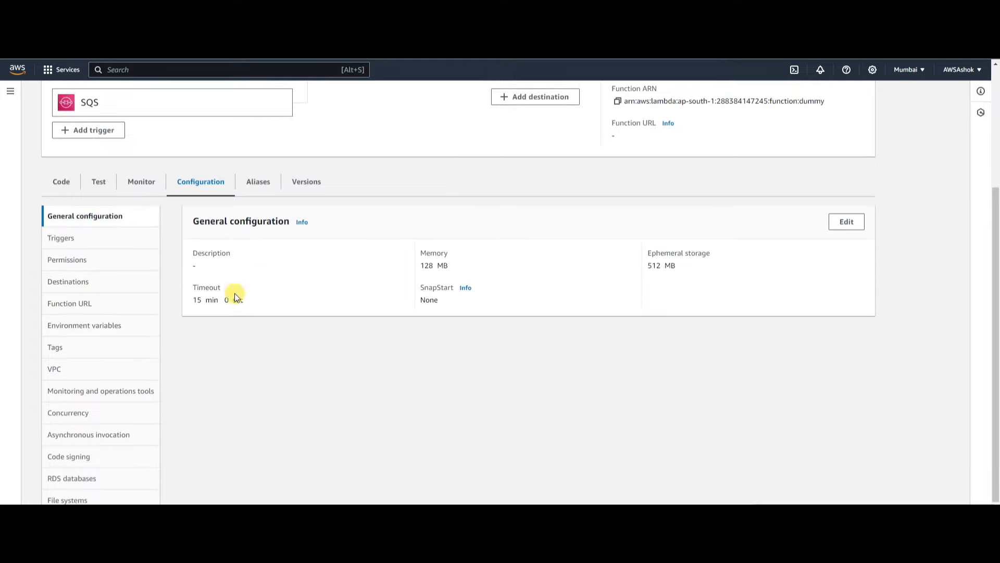
pyautogui.moveTo(191, 301); pyautogui.dragTo(261, 297)
pyautogui.click(265, 298)
# Step: Duplicate the browser tab, search for sqs in the copy, and open the sqs-demo queue's edit page
pyautogui.rightClick(199, 9)
pyautogui.click(249, 97)
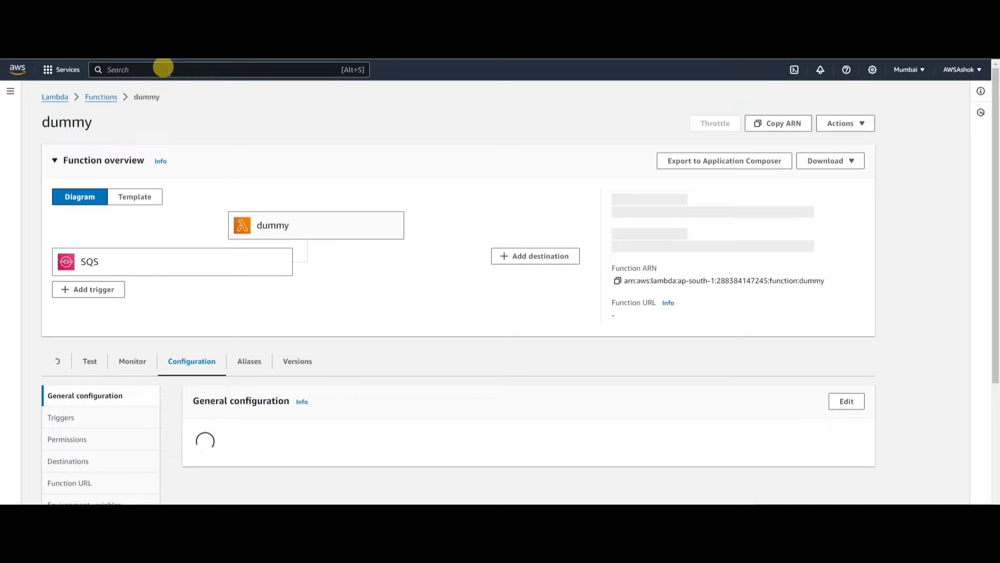
pyautogui.click(168, 71)
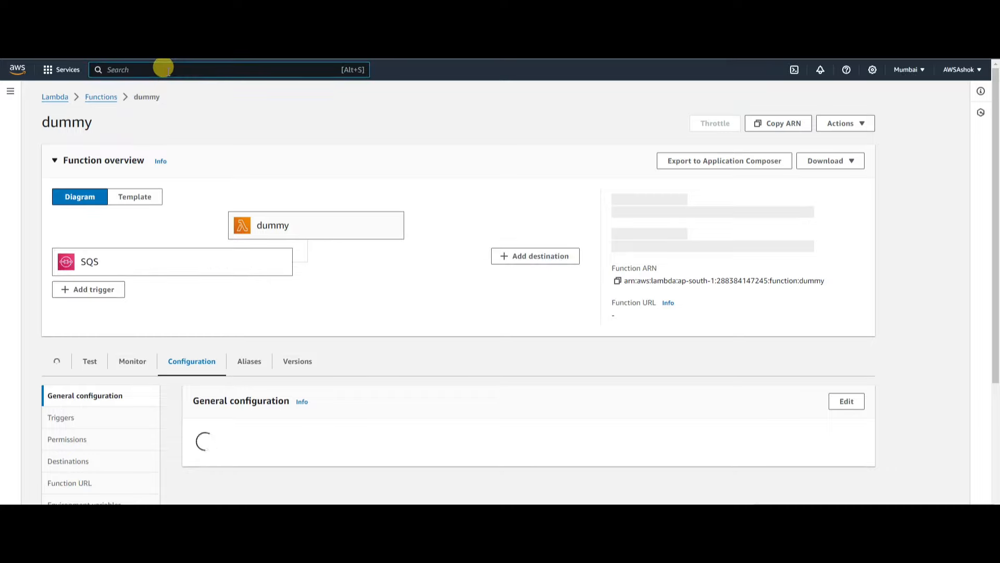
pyautogui.write('sqs')
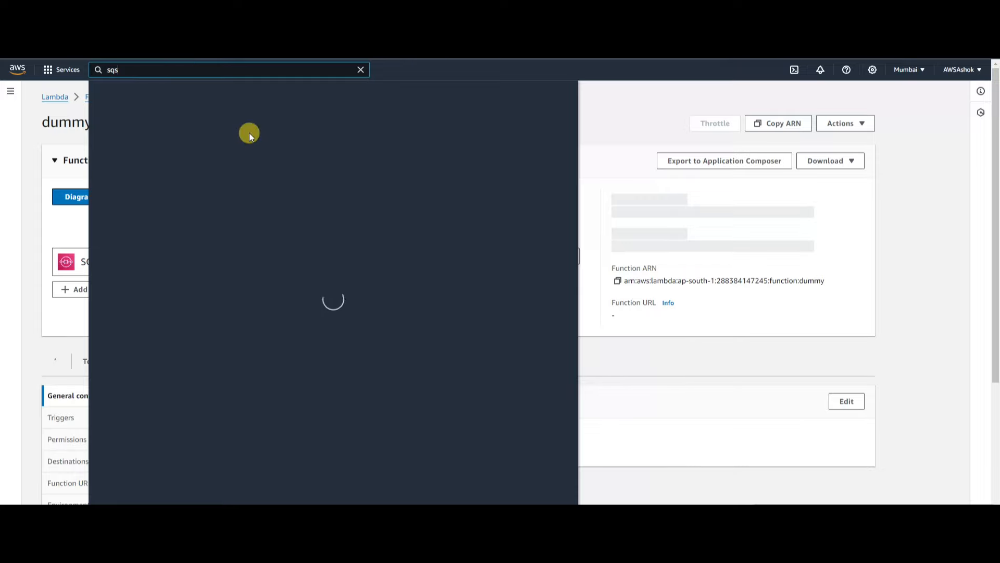
pyautogui.click(262, 148)
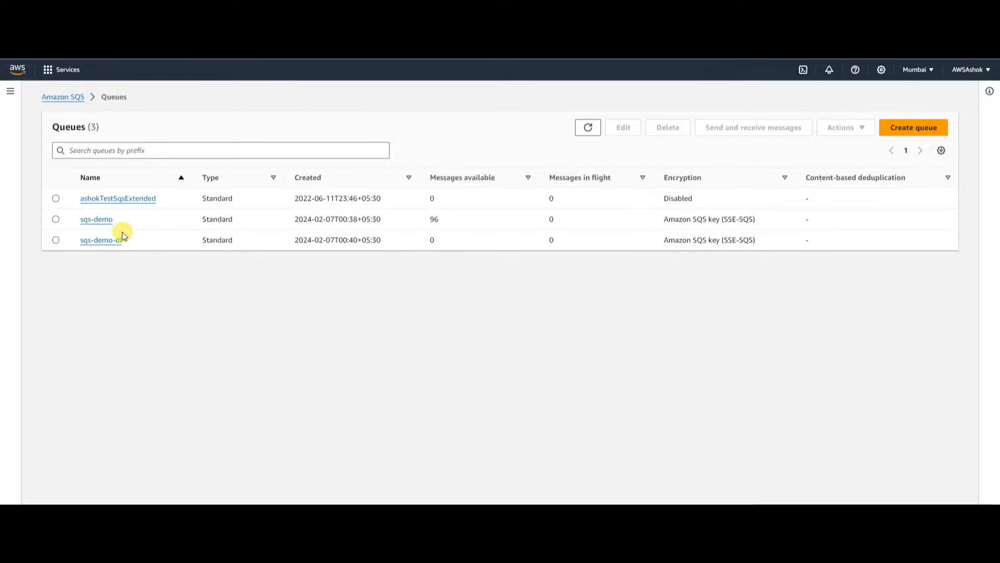
pyautogui.click(104, 221)
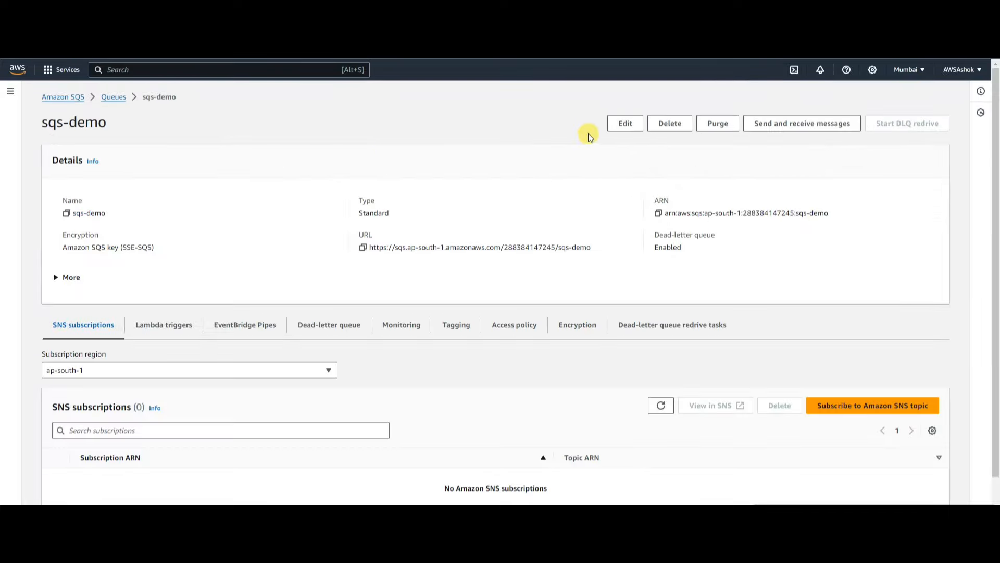
pyautogui.click(629, 122)
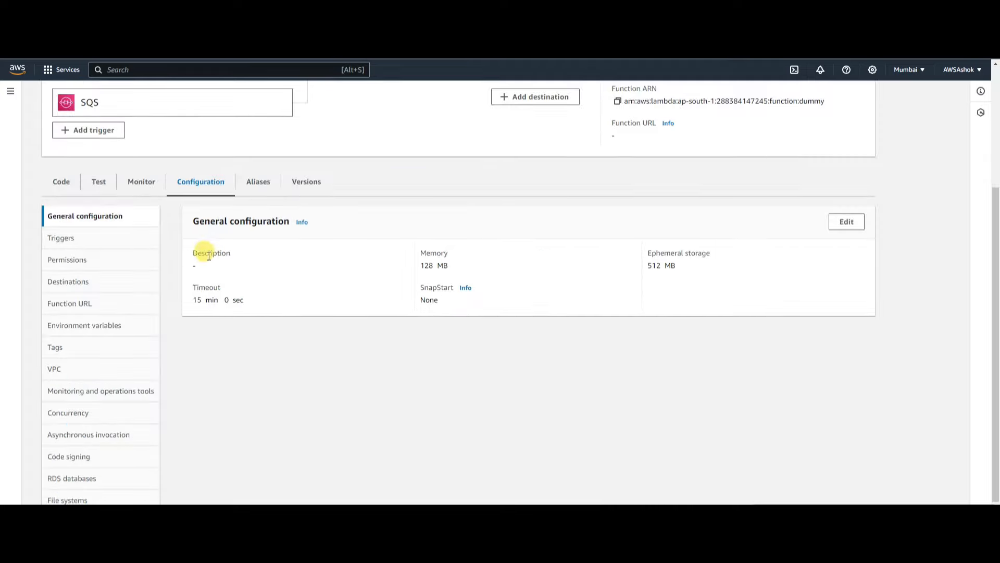
# Step: Return to the dummy function's tab and open its sqs-demo trigger for editing
pyautogui.click(100, 239)
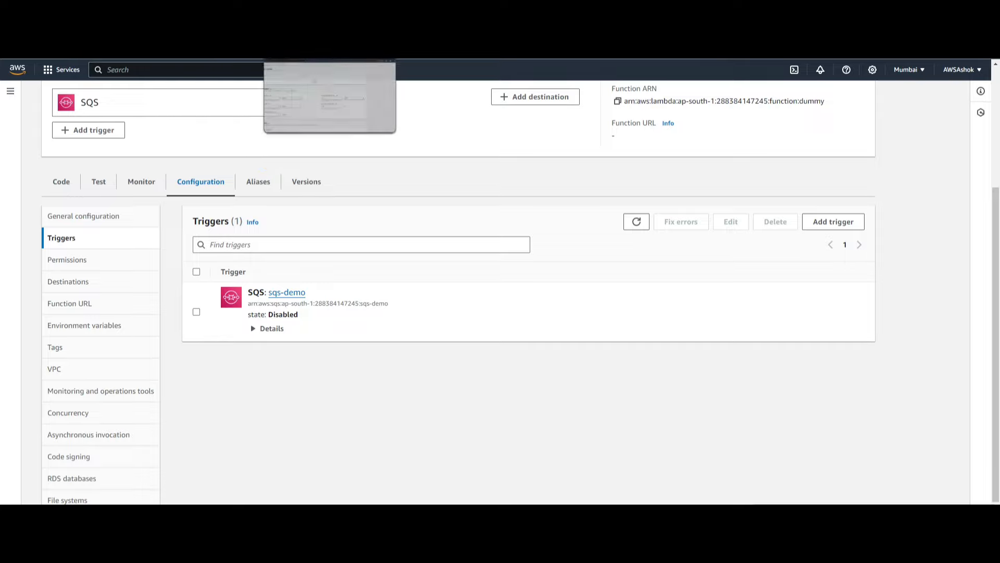
pyautogui.click(197, 272)
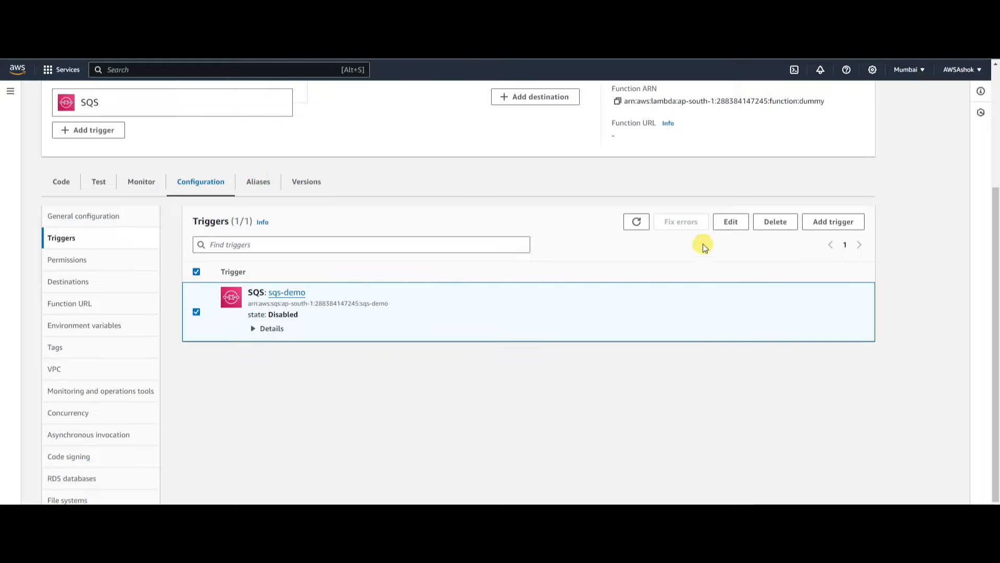
pyautogui.click(726, 224)
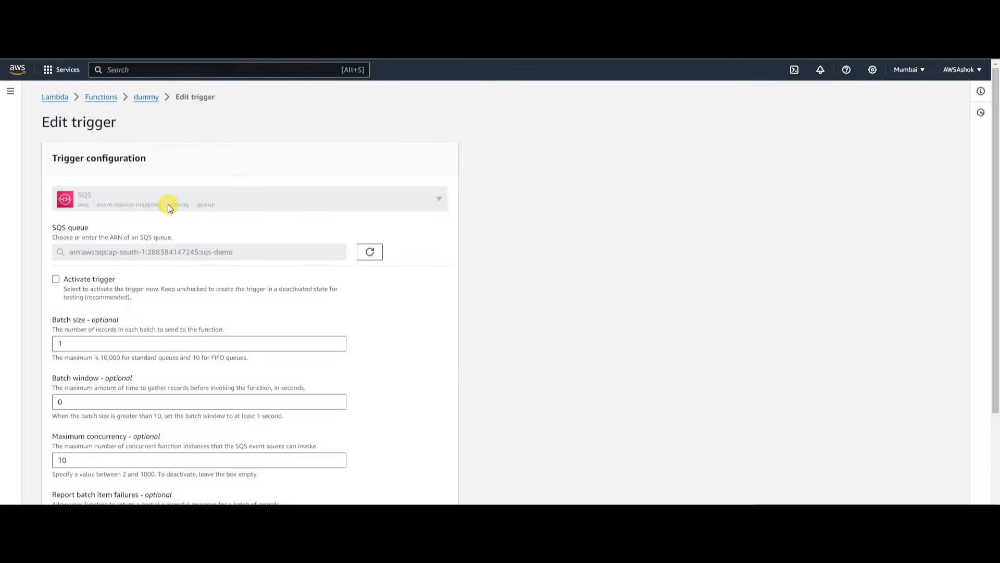
# Step: Examine the trigger's batch size setting and the maximum allowed for standard queues
pyautogui.scroll(-3, 159, 239)
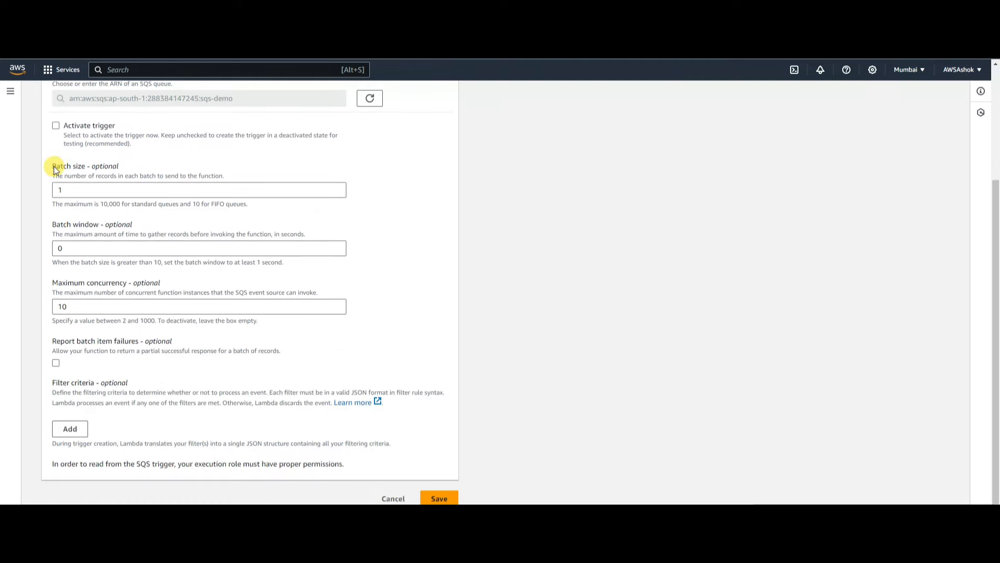
pyautogui.moveTo(52, 165); pyautogui.dragTo(124, 169)
pyautogui.click(148, 167)
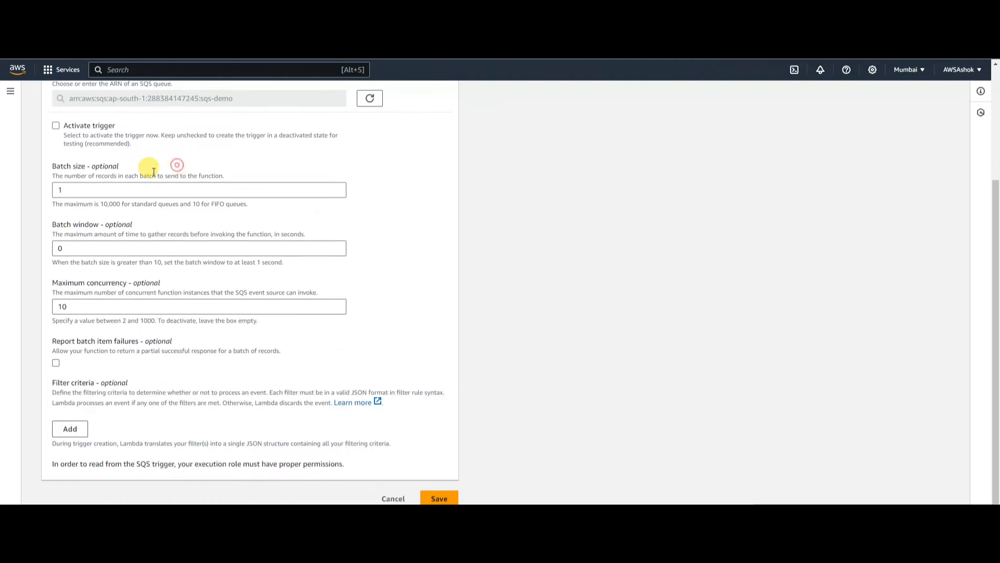
pyautogui.doubleClick(62, 189)
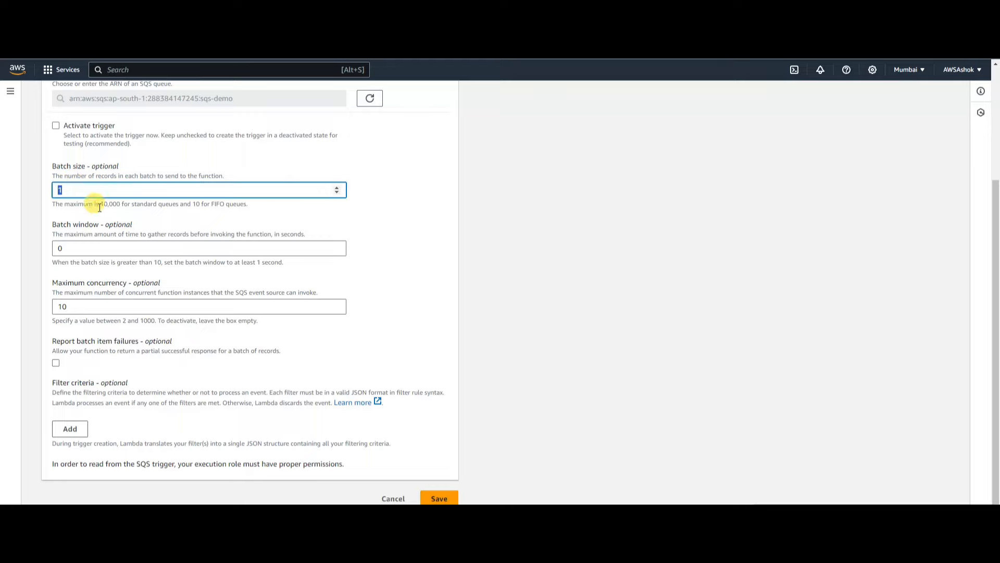
pyautogui.moveTo(100, 206); pyautogui.dragTo(120, 205)
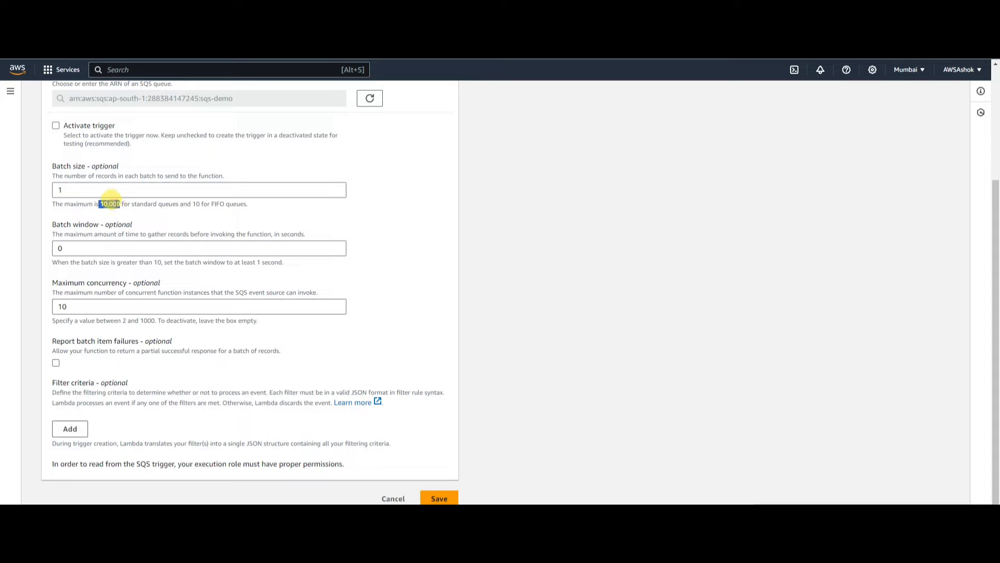
pyautogui.click(116, 204)
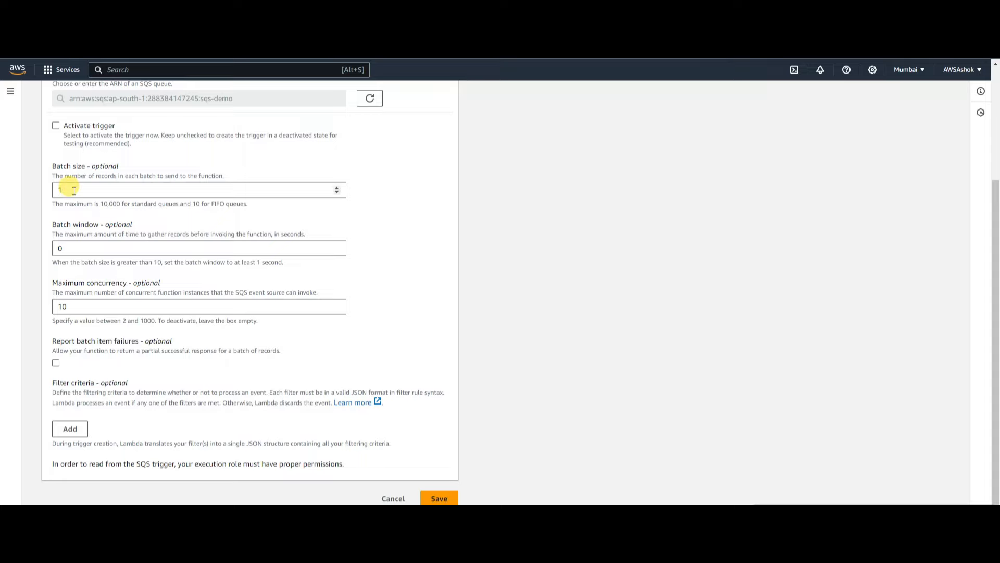
pyautogui.scroll(2, 74, 190)
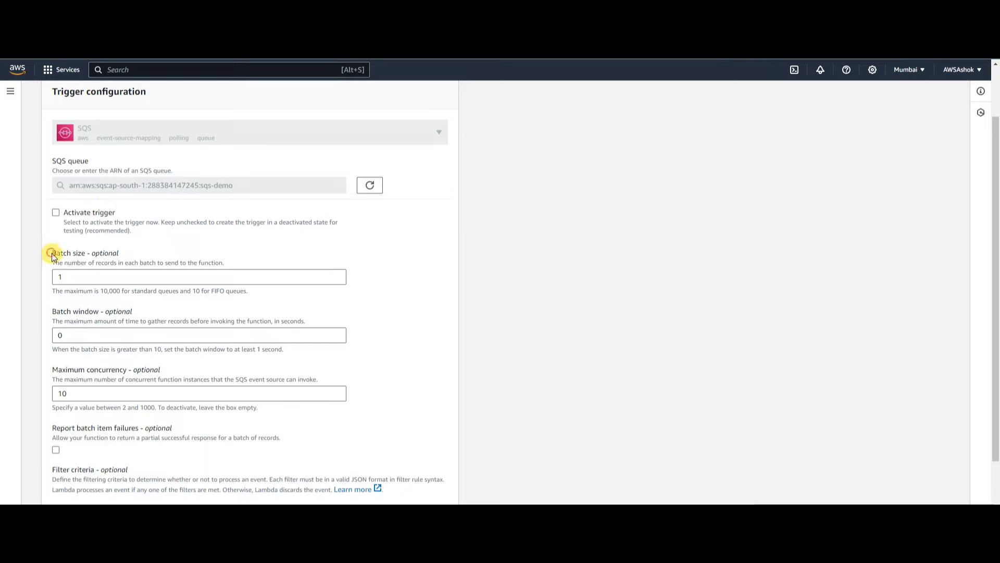
pyautogui.moveTo(52, 256); pyautogui.dragTo(125, 254)
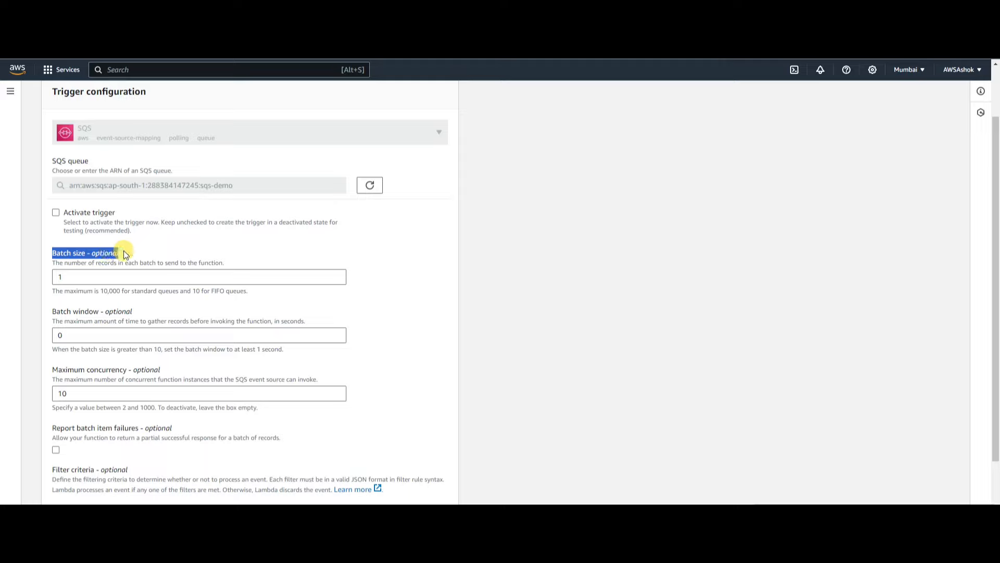
pyautogui.click(128, 253)
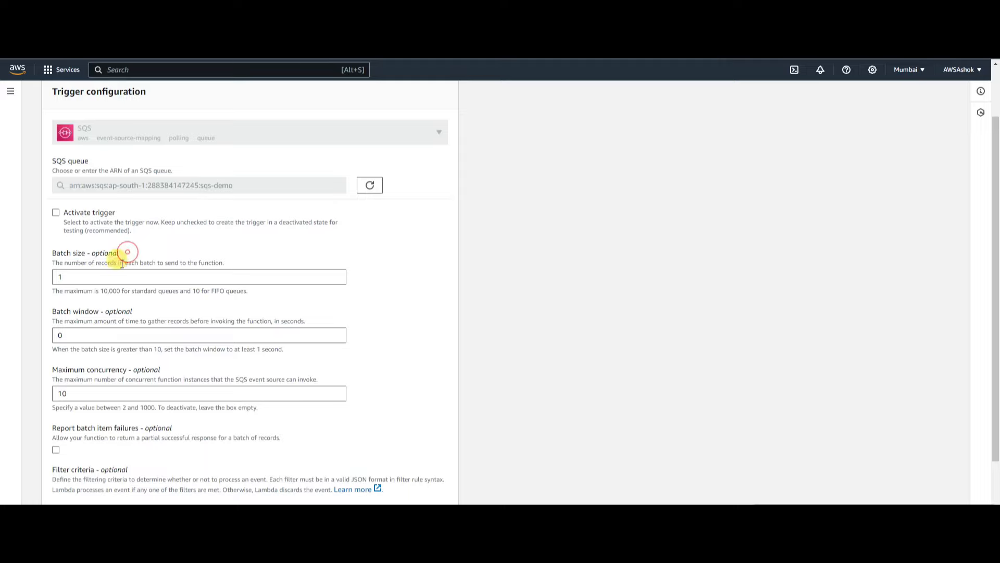
pyautogui.click(67, 277)
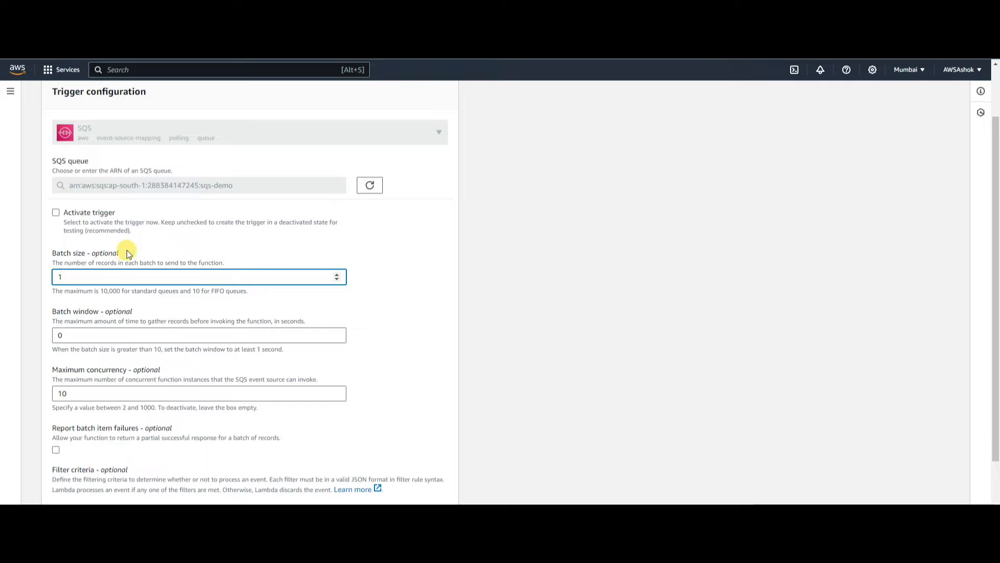
pyautogui.doubleClick(62, 277)
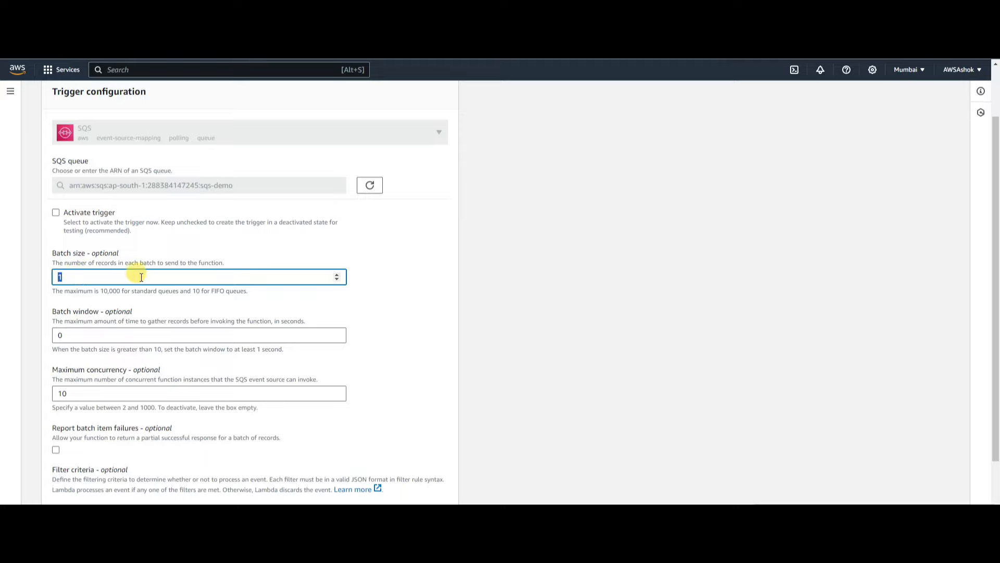
pyautogui.click(378, 261)
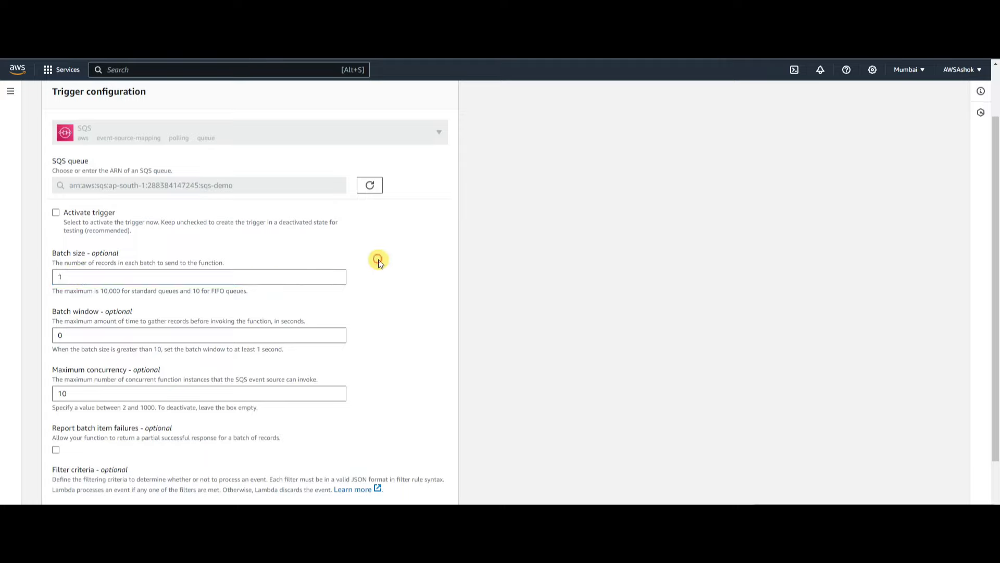
# Step: Set the SQS trigger's maximum concurrency to 20
pyautogui.scroll(-2, 380, 263)
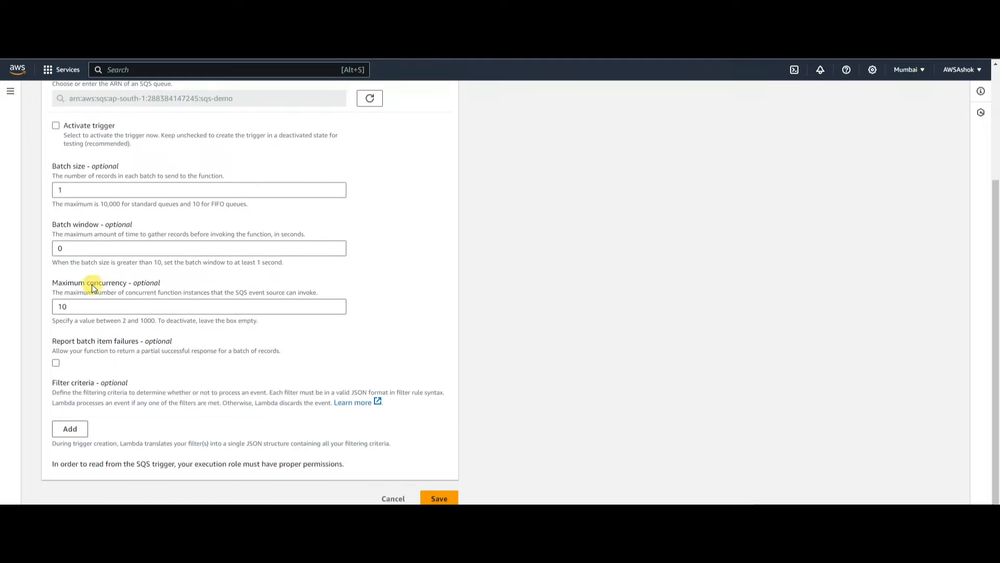
pyautogui.moveTo(54, 287); pyautogui.dragTo(171, 286)
pyautogui.click(180, 285)
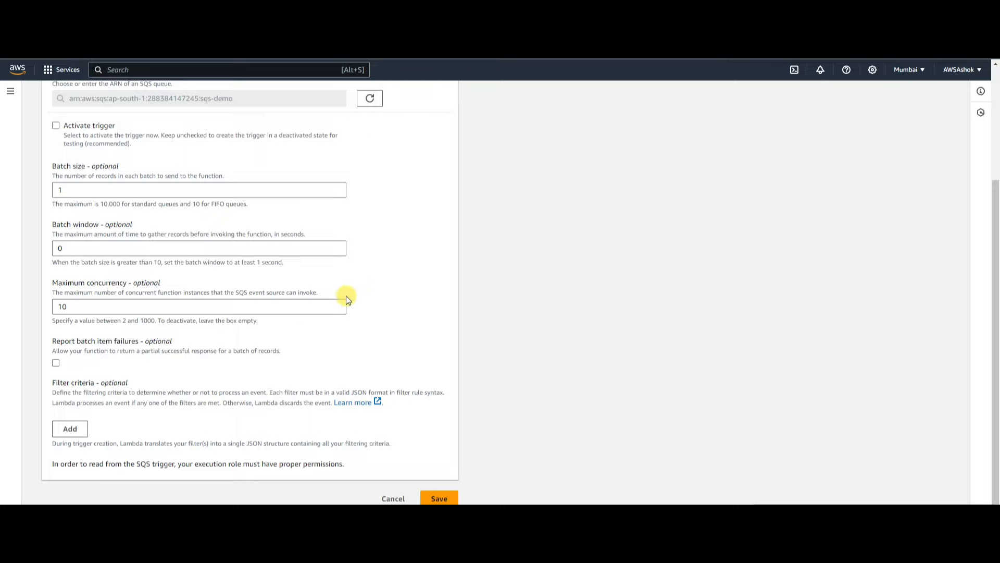
pyautogui.doubleClick(69, 309)
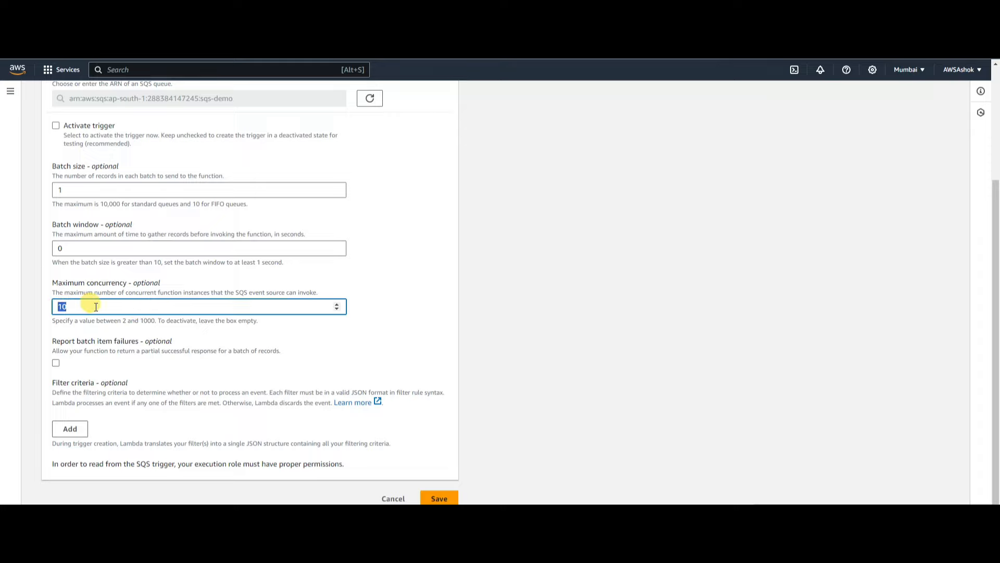
pyautogui.click(71, 307)
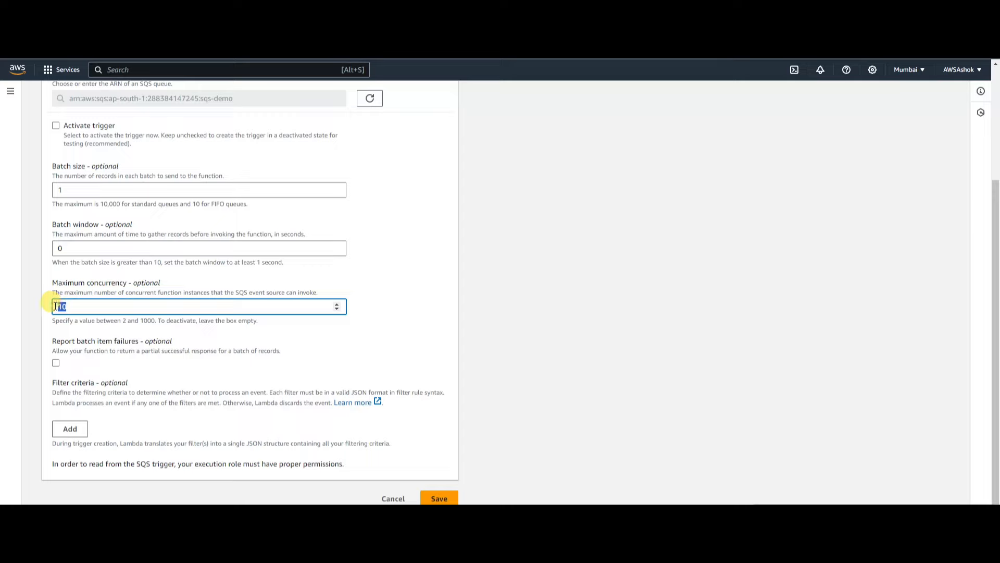
pyautogui.press('BackSpace')
pyautogui.press('BackSpace')
pyautogui.write('20')
pyautogui.click(400, 289)
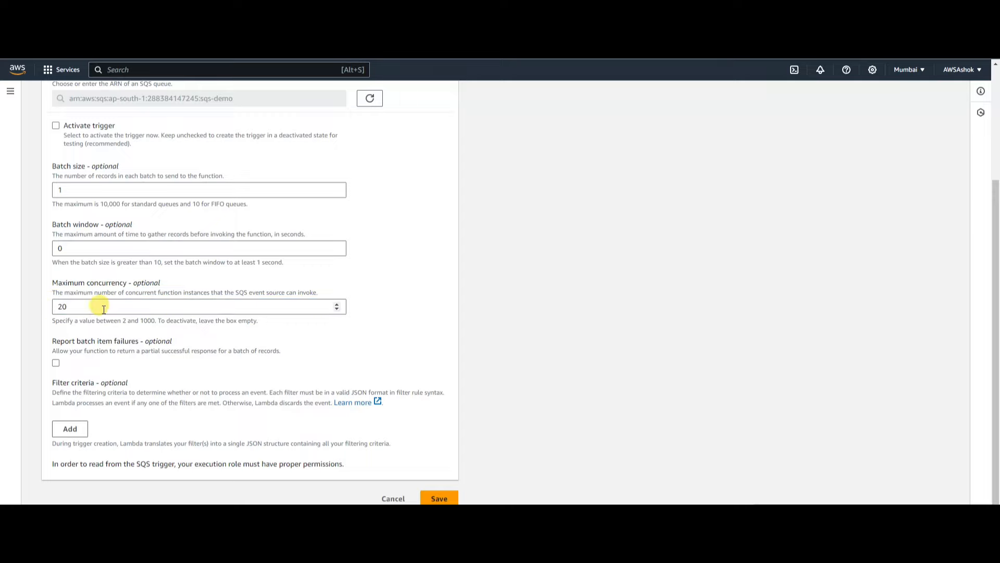
pyautogui.doubleClick(68, 307)
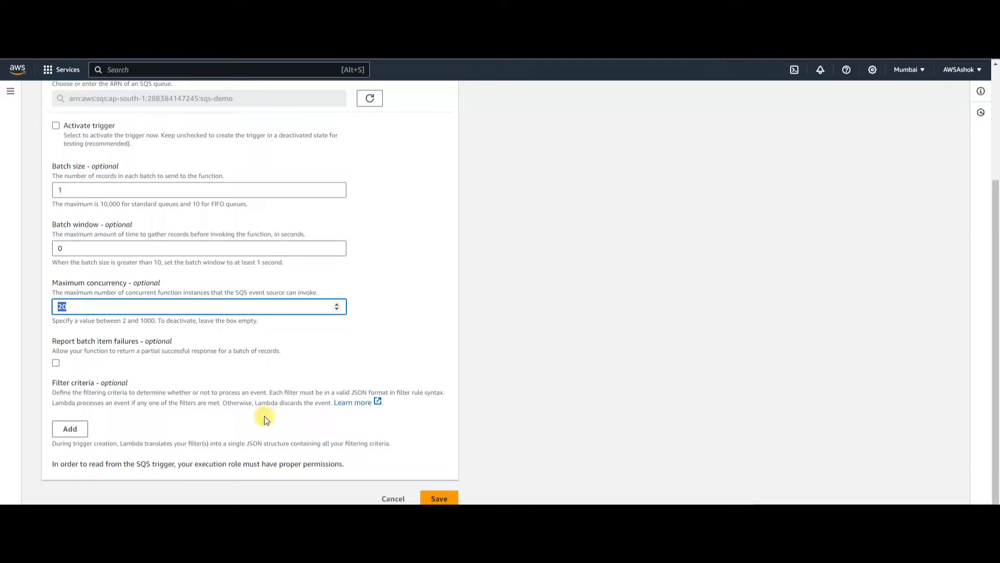
# Step: Leave the trigger edit without saving and look over the dummy function's overview and trigger list
pyautogui.click(391, 498)
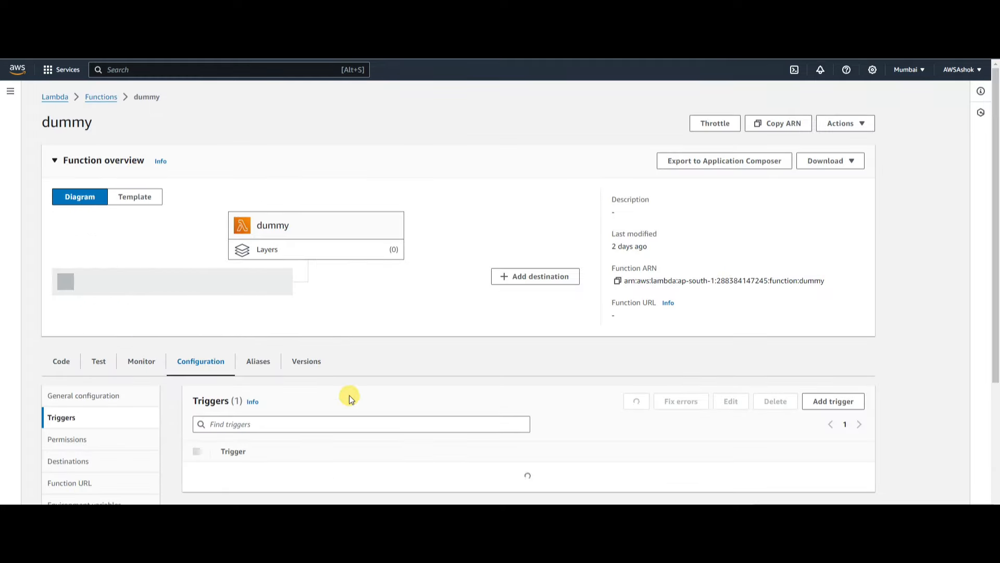
pyautogui.scroll(-2, 349, 395)
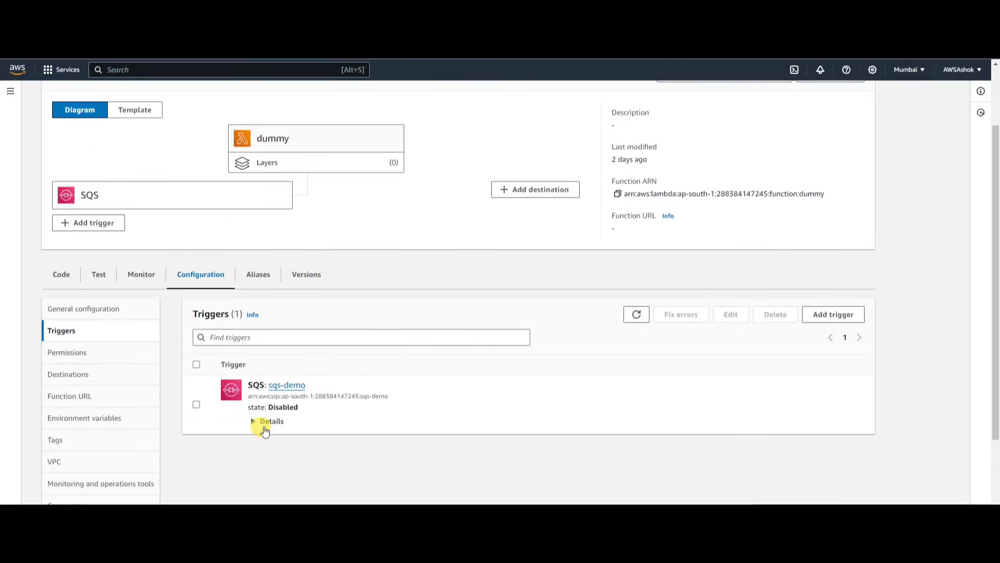
pyautogui.scroll(2, 180, 230)
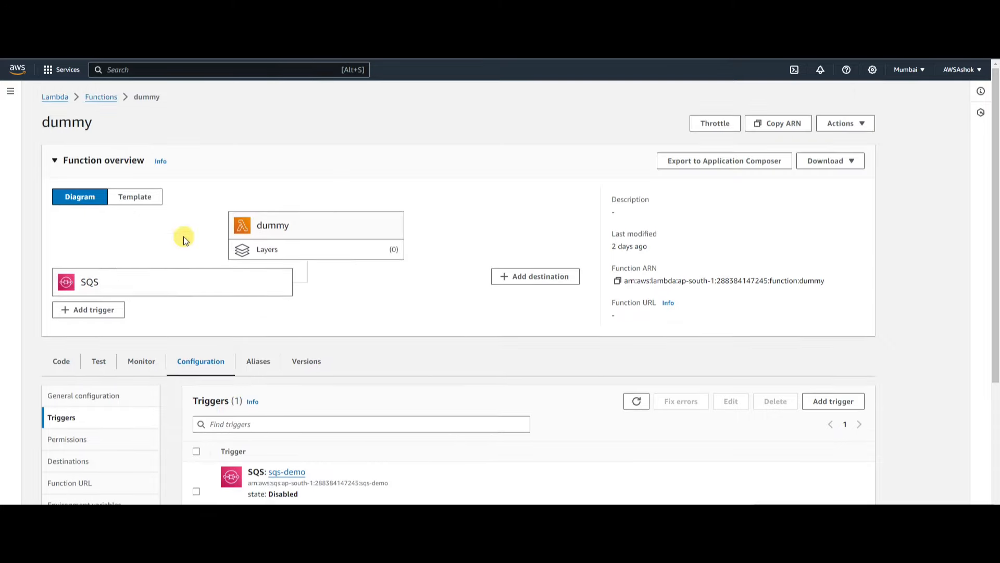
pyautogui.scroll(-2, 224, 365)
pyautogui.scroll(2, 188, 252)
pyautogui.scroll(-4, 143, 284)
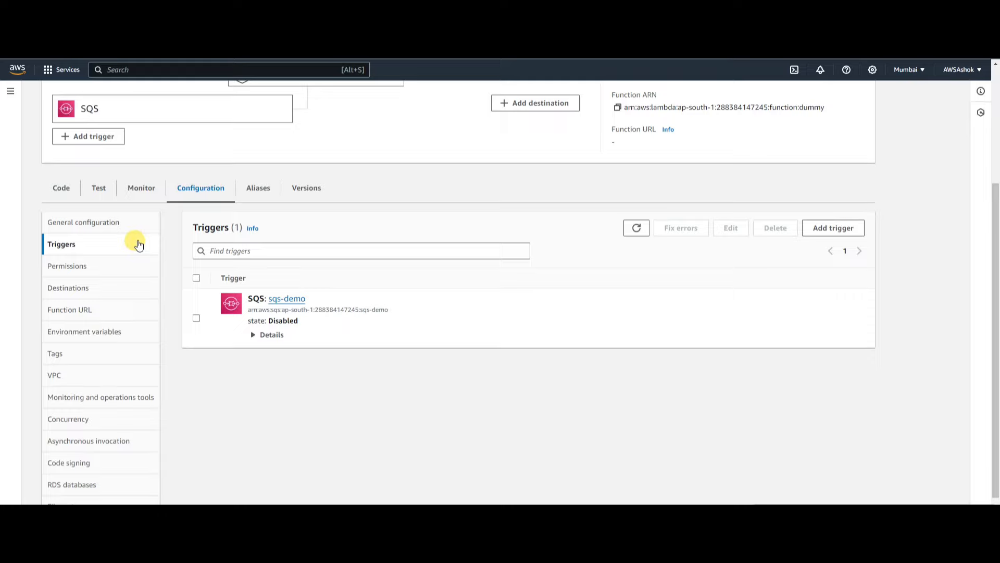
# Step: Open the dummy function's general configuration for editing and set the timeout to 5 min
pyautogui.click(111, 223)
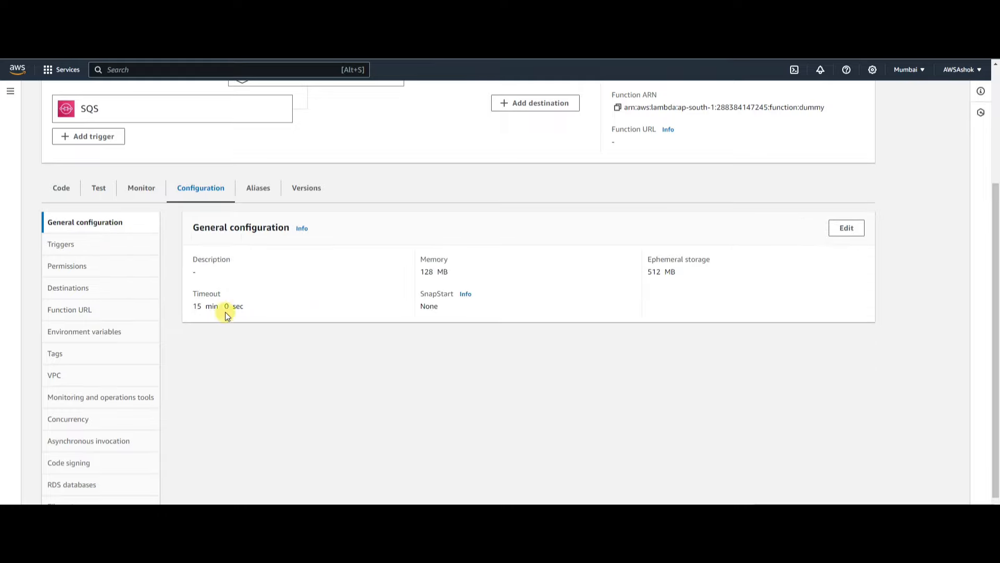
pyautogui.moveTo(221, 295); pyautogui.dragTo(243, 308)
pyautogui.click(849, 227)
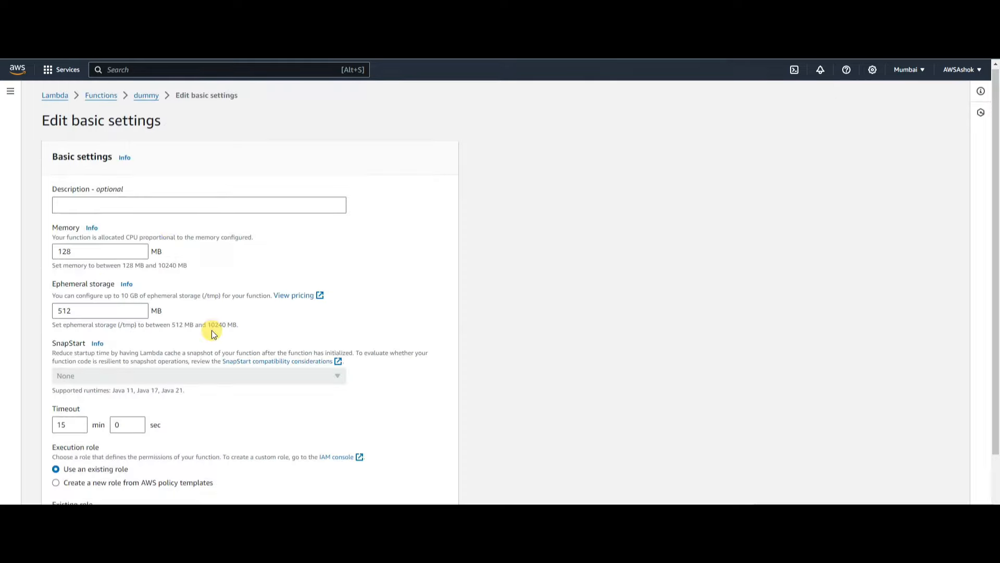
pyautogui.scroll(-2, 208, 333)
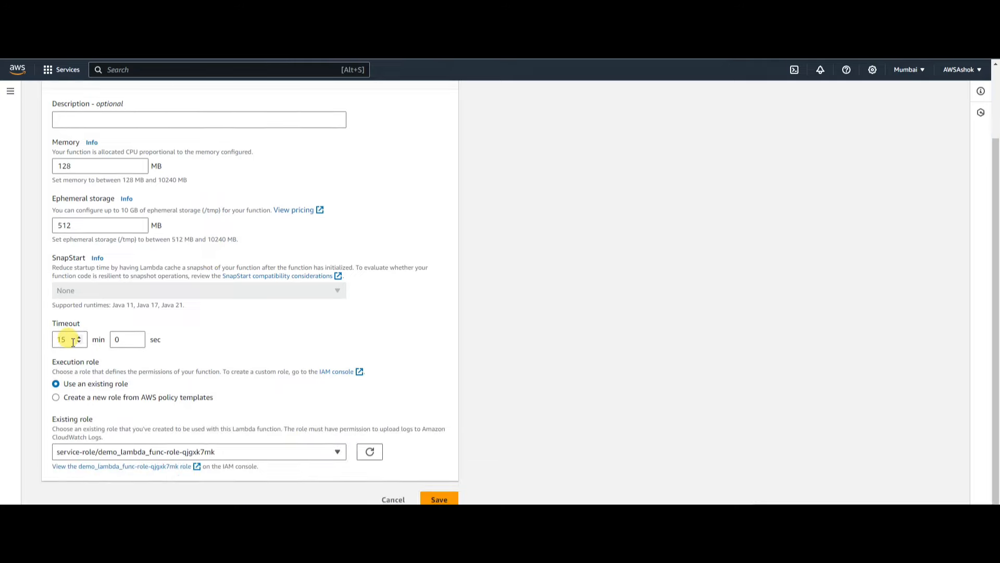
pyautogui.moveTo(68, 339); pyautogui.dragTo(55, 339)
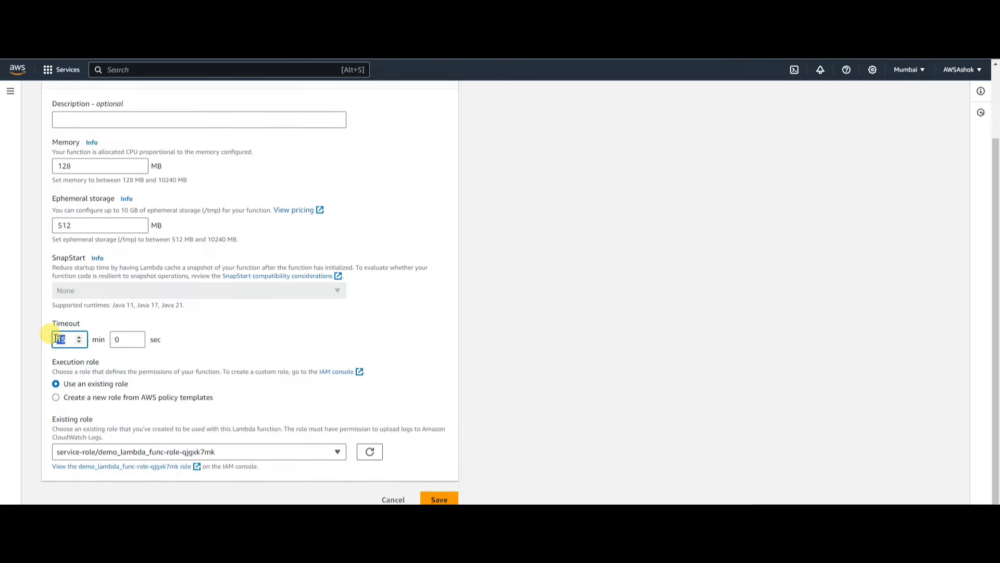
pyautogui.press('BackSpace')
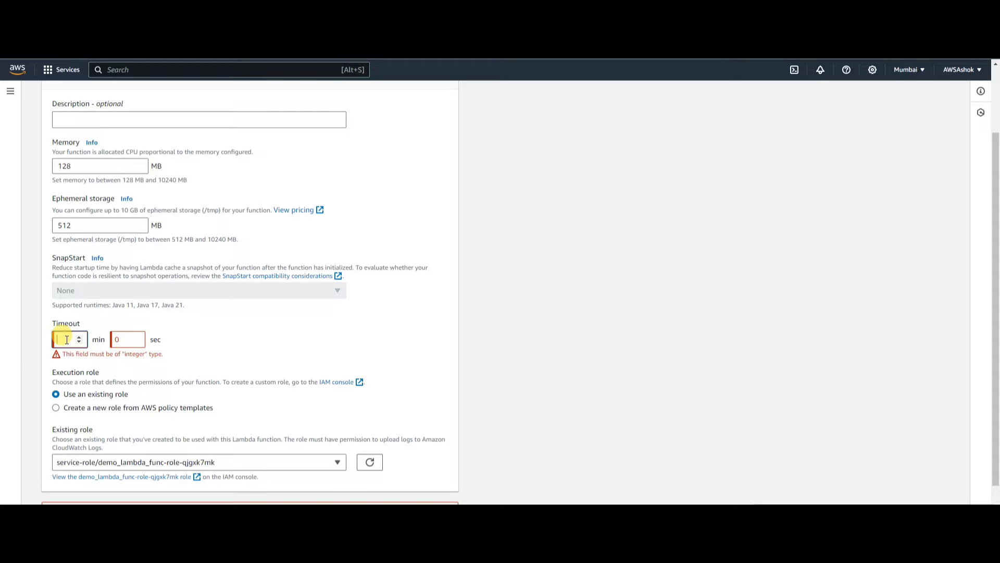
pyautogui.write('5')
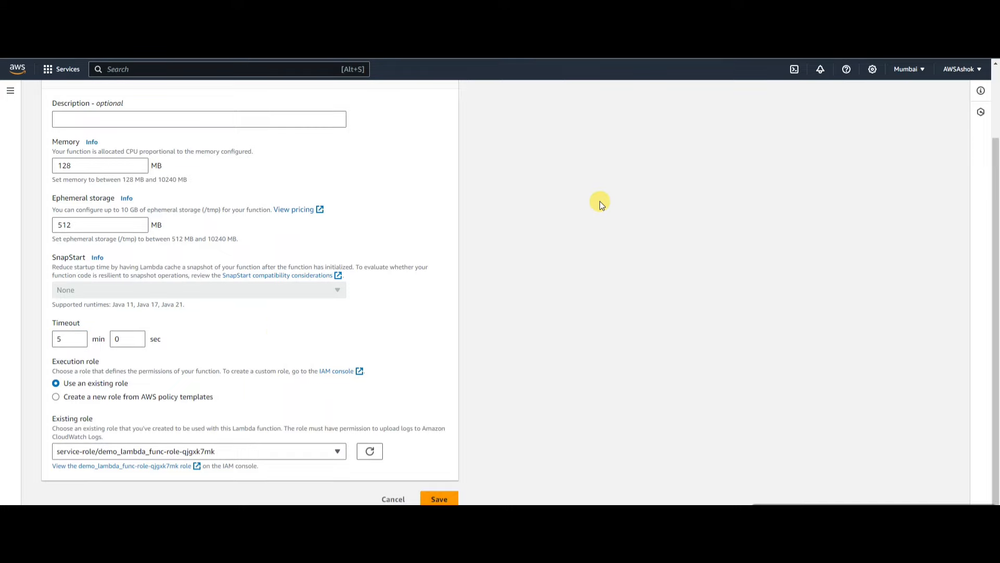
# Step: Review the timeout entry and leave the basic settings without keeping the change
pyautogui.click(62, 339)
pyautogui.doubleClick(61, 339)
pyautogui.click(65, 339)
pyautogui.click(52, 323)
pyautogui.click(62, 338)
pyautogui.click(61, 340)
pyautogui.click(63, 338)
pyautogui.scroll(2, 247, 319)
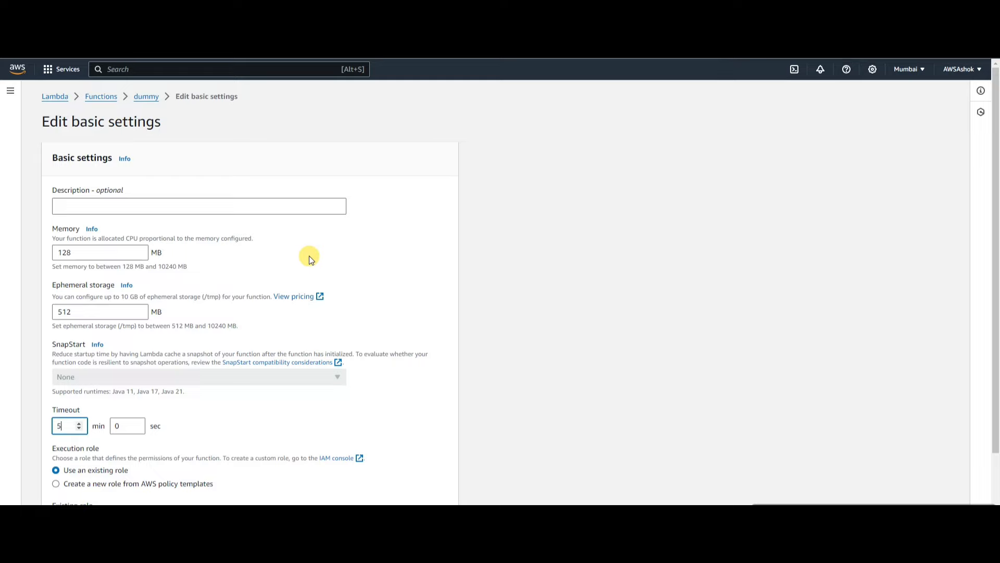
pyautogui.scroll(-2, 332, 327)
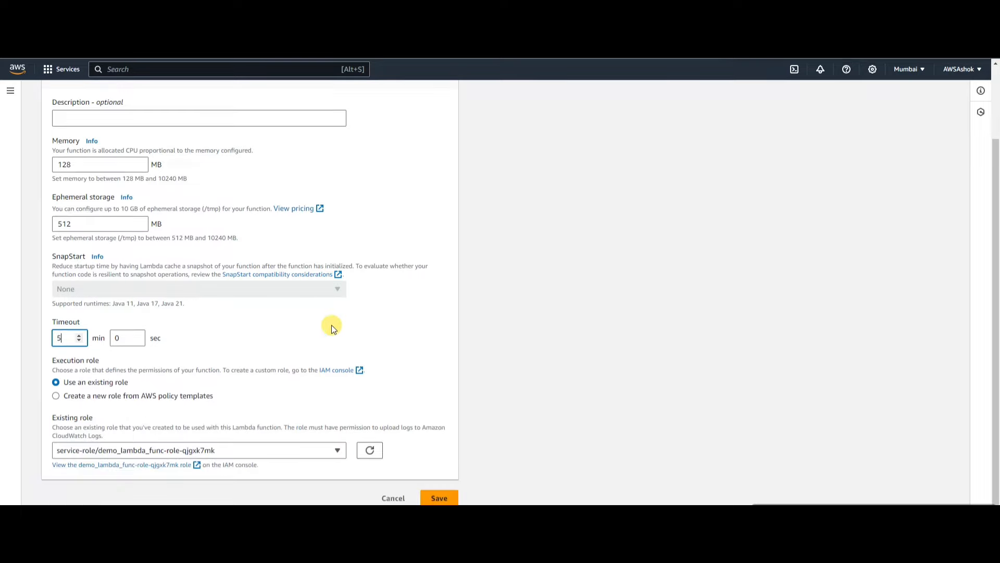
pyautogui.click(431, 497)
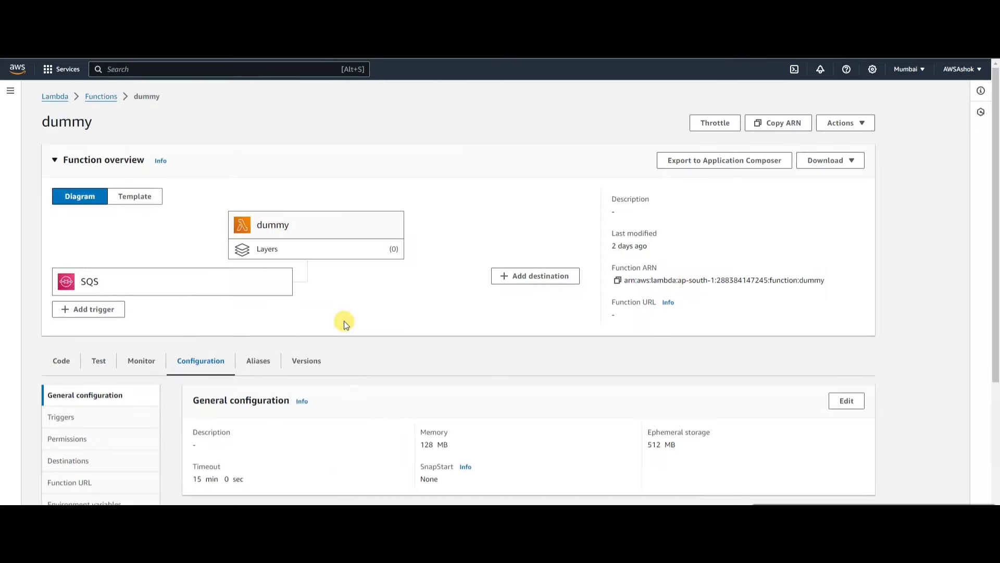
# Step: Examine the sqs-demo trigger's details, including its batch size and maximum concurrency
pyautogui.click(95, 415)
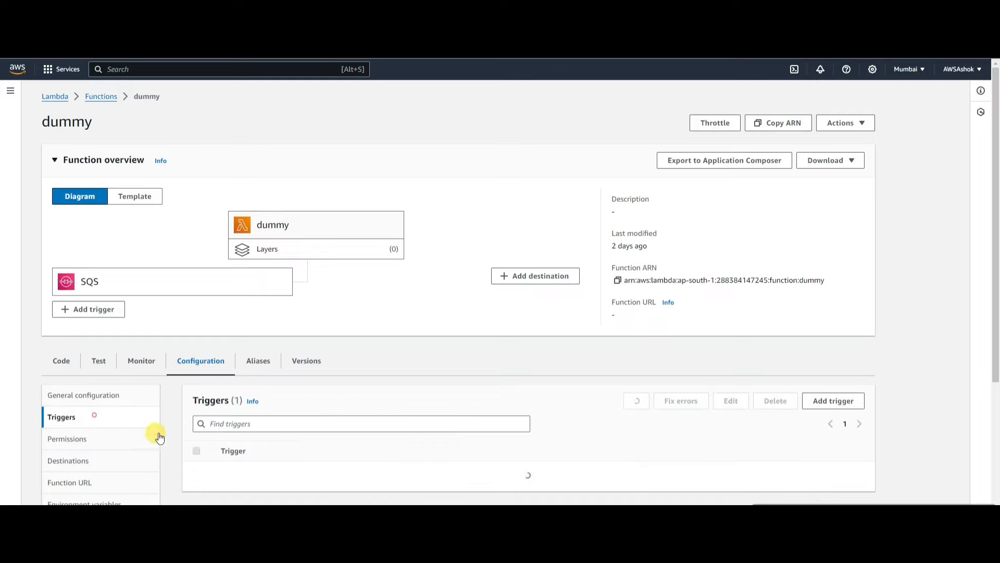
pyautogui.scroll(-4, 209, 481)
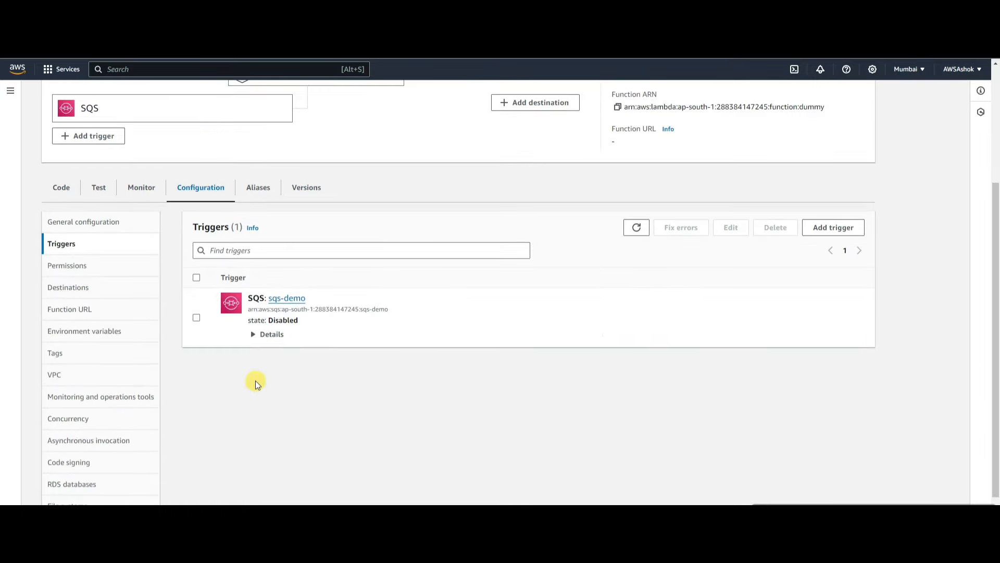
pyautogui.click(254, 336)
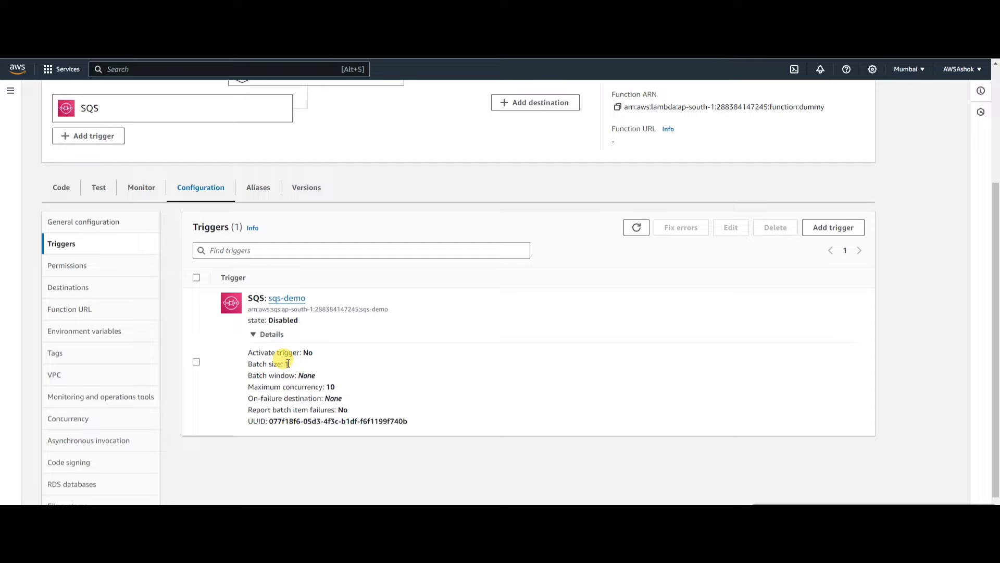
pyautogui.moveTo(290, 364); pyautogui.dragTo(336, 388)
pyautogui.click(386, 375)
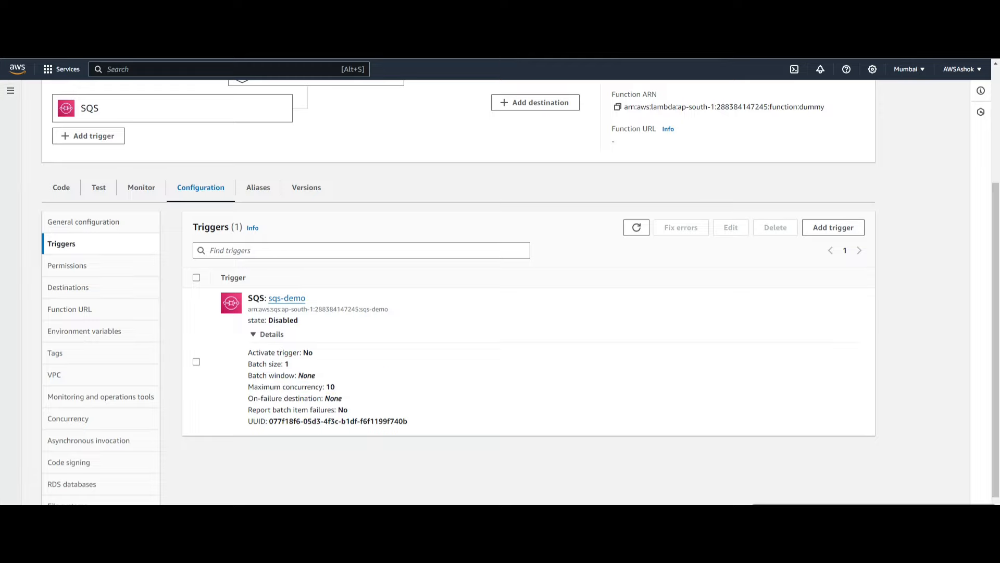
# Step: Return to the function's general configuration and examine its timeout setting
pyautogui.click(87, 222)
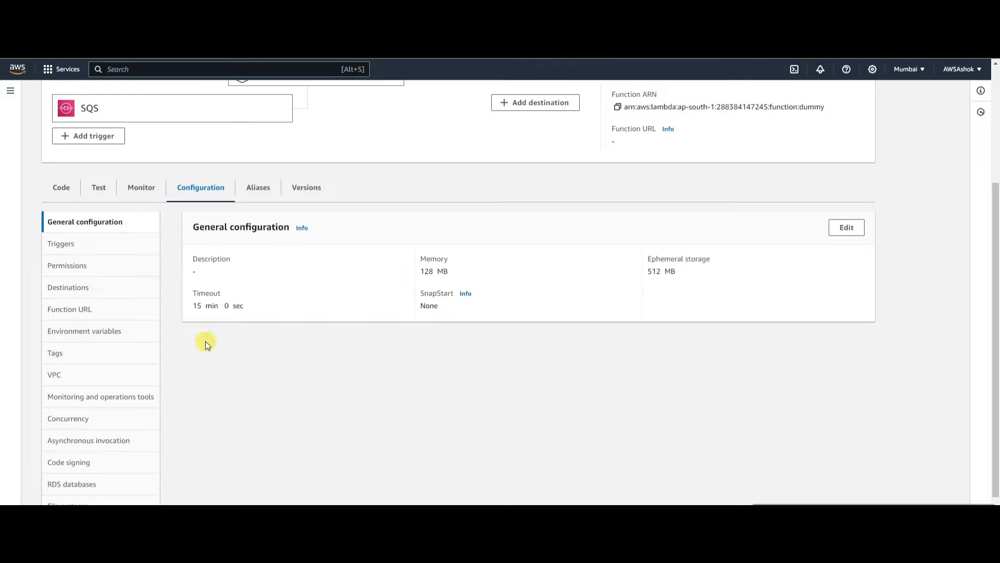
pyautogui.moveTo(221, 294); pyautogui.dragTo(191, 292)
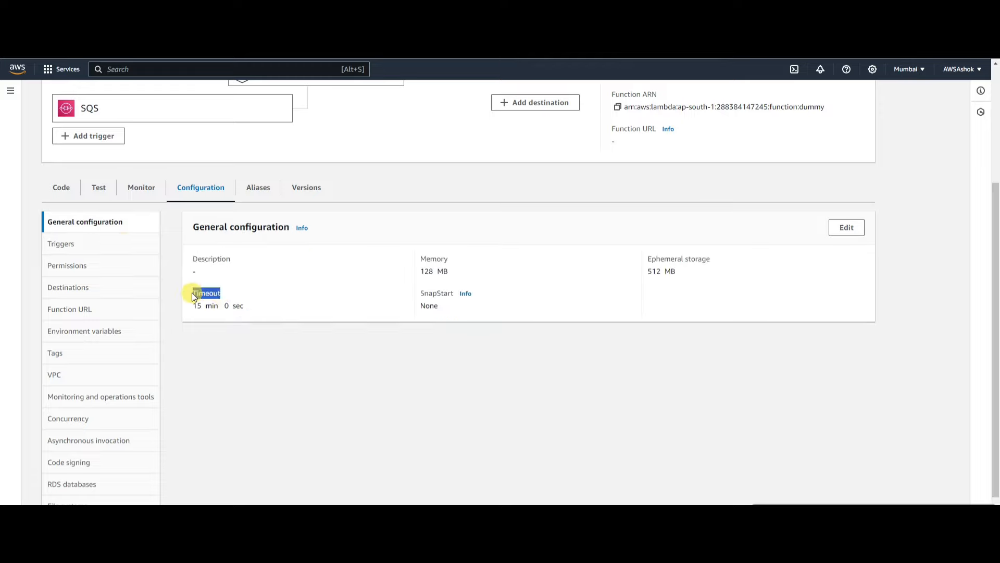